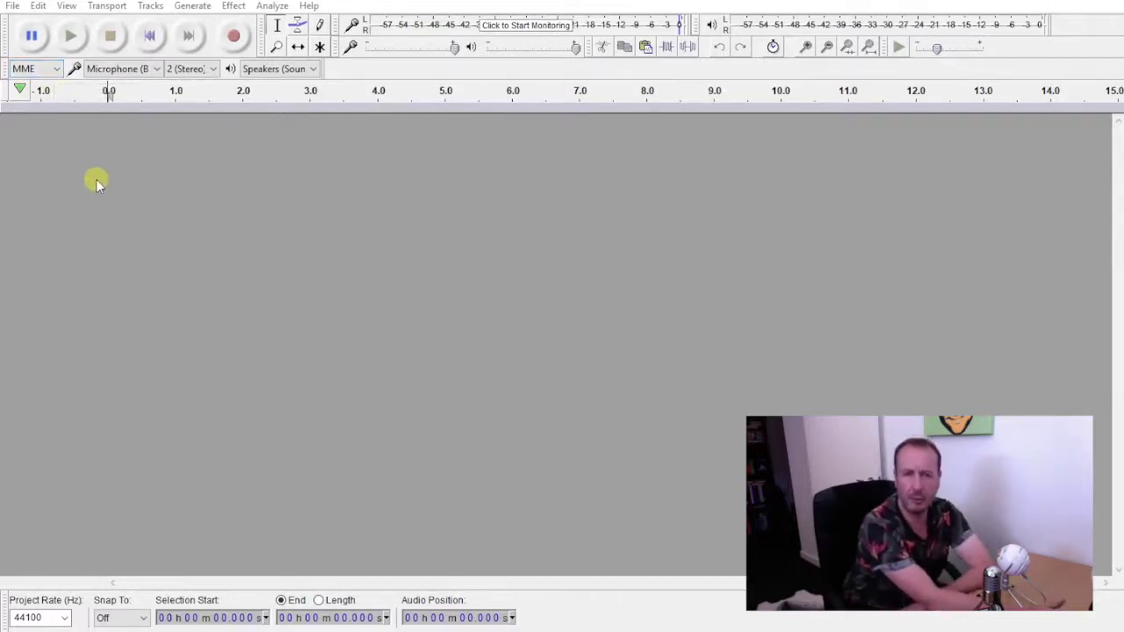
# Keep the Blue Snowball microphone as the input device, recording in 2-channel stereo.
pyautogui.click(154, 70)
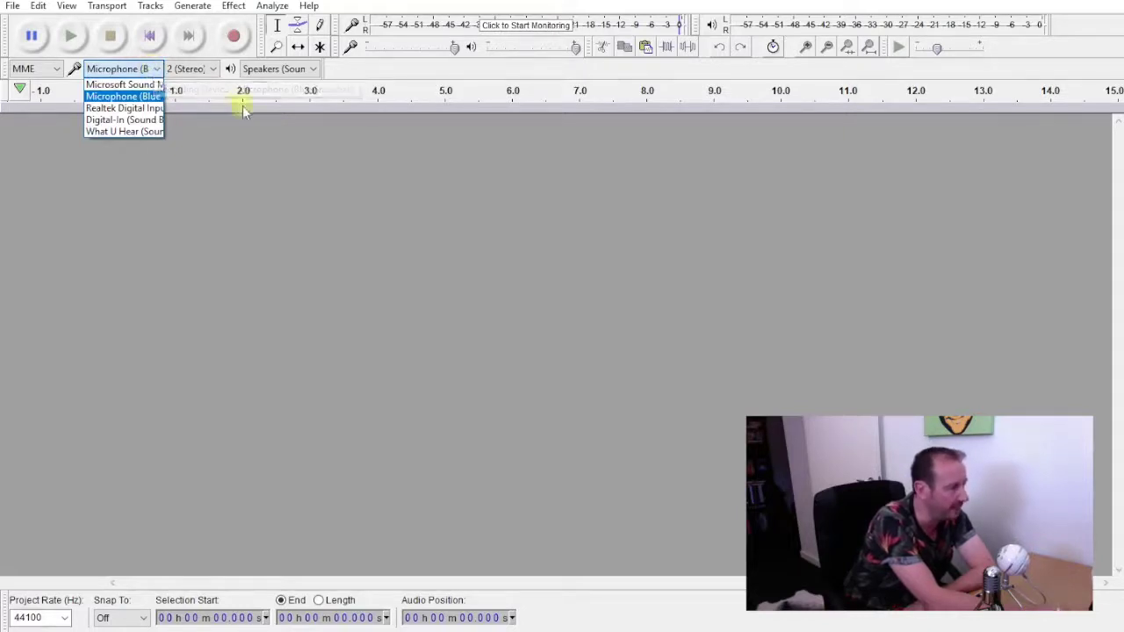
pyautogui.click(100, 96)
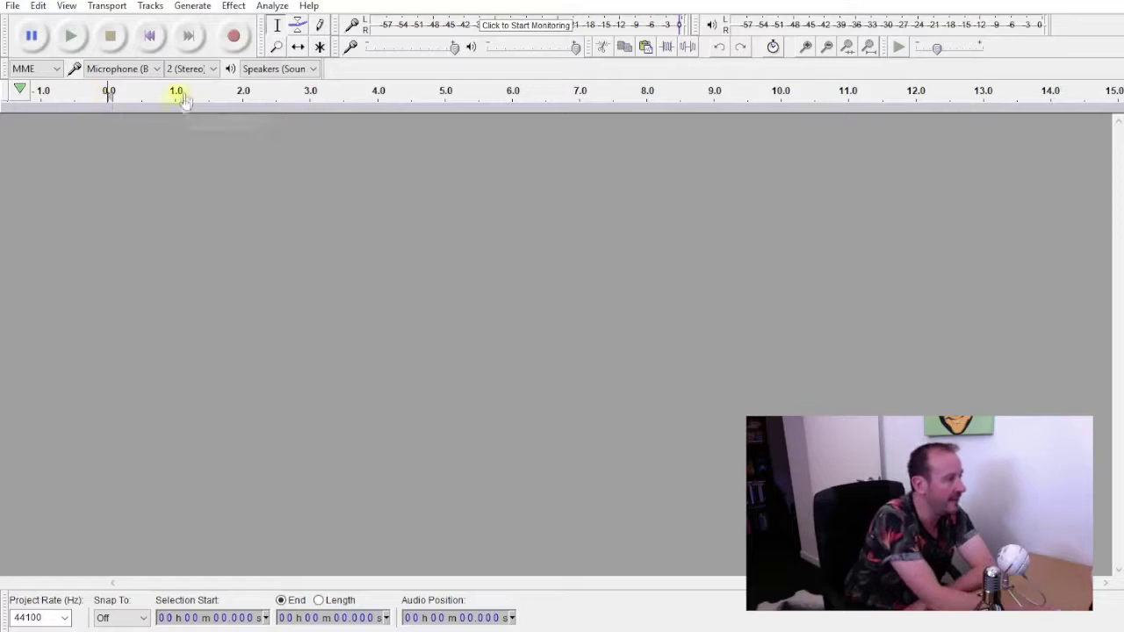
pyautogui.click(213, 69)
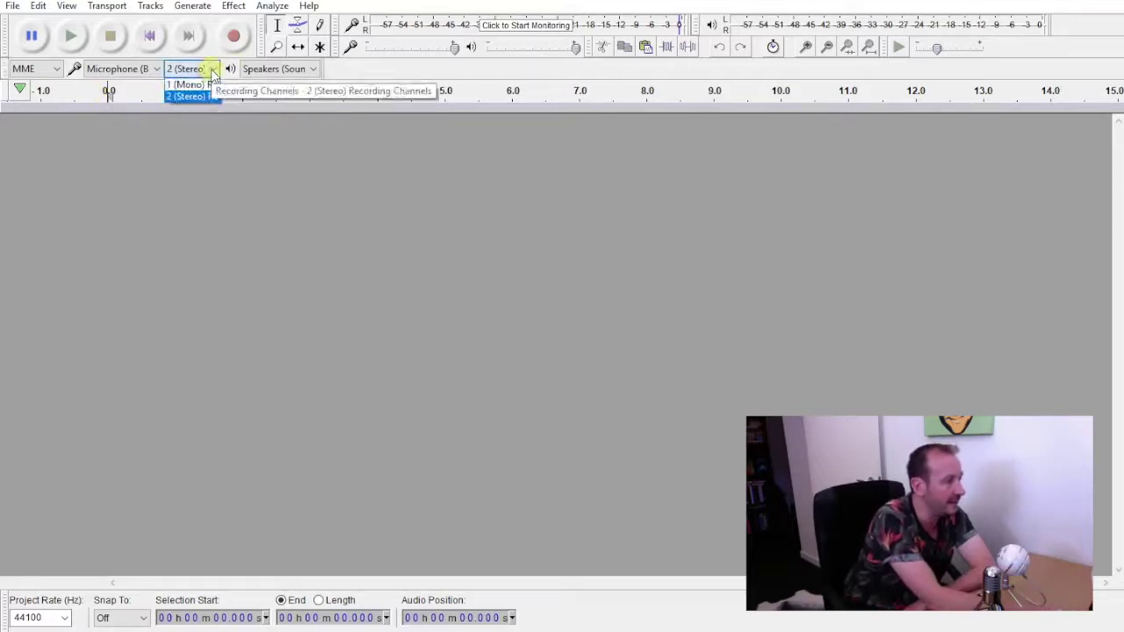
pyautogui.click(213, 70)
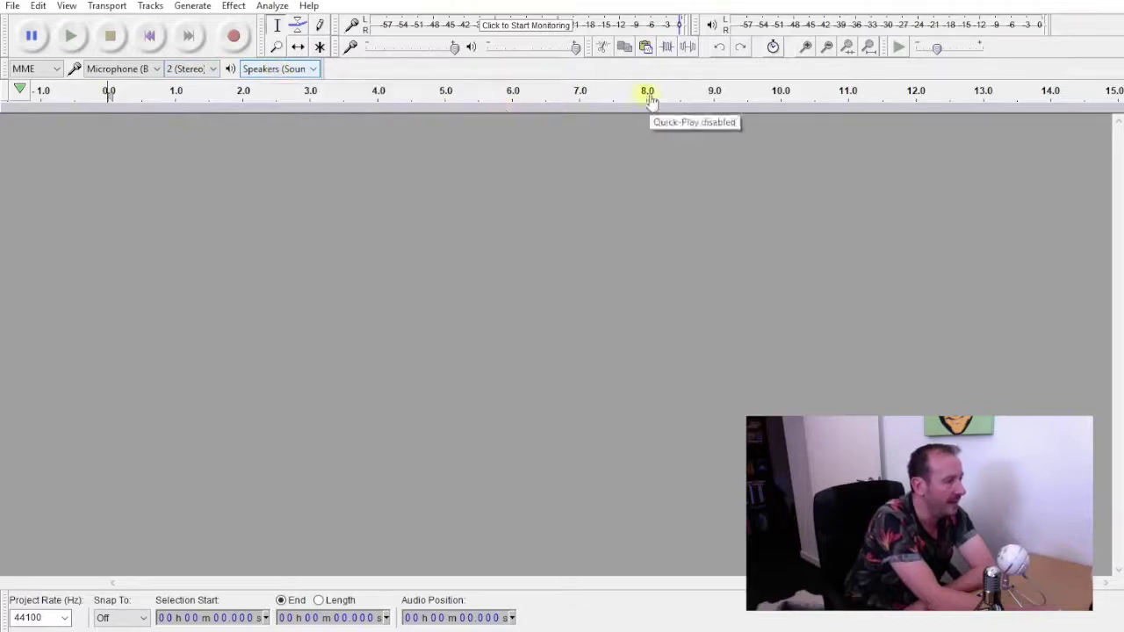
# Monitor the input level, lower the recording volume from 1.00 to 0.88, and browse the effects list.
pyautogui.click(518, 31)
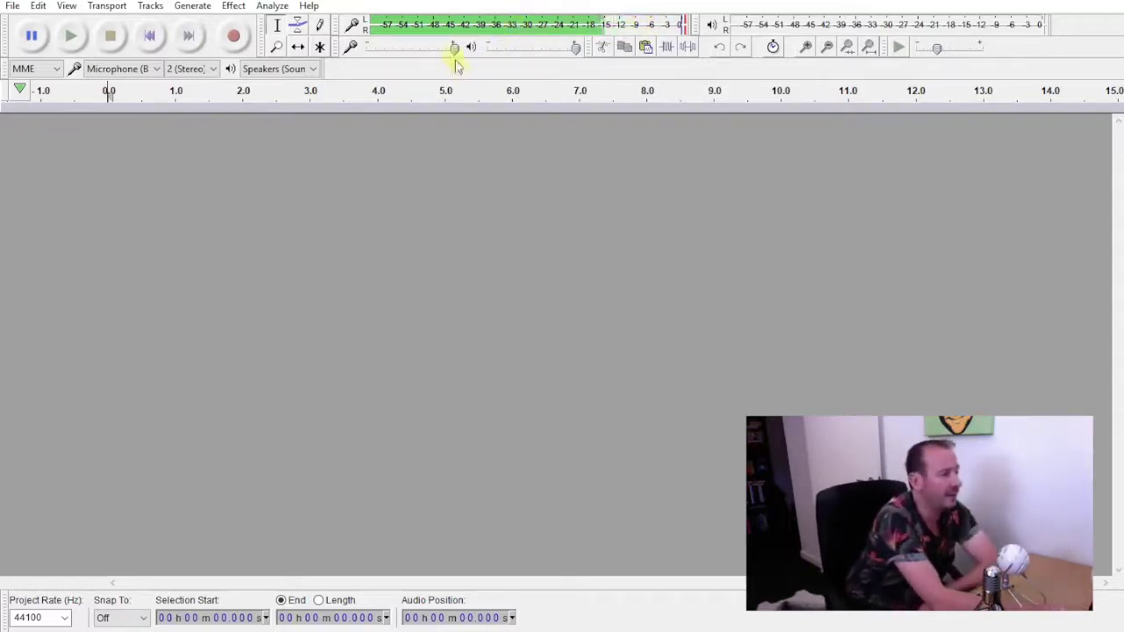
pyautogui.moveTo(456, 53)
pyautogui.moveTo(455, 49); pyautogui.dragTo(456, 75)
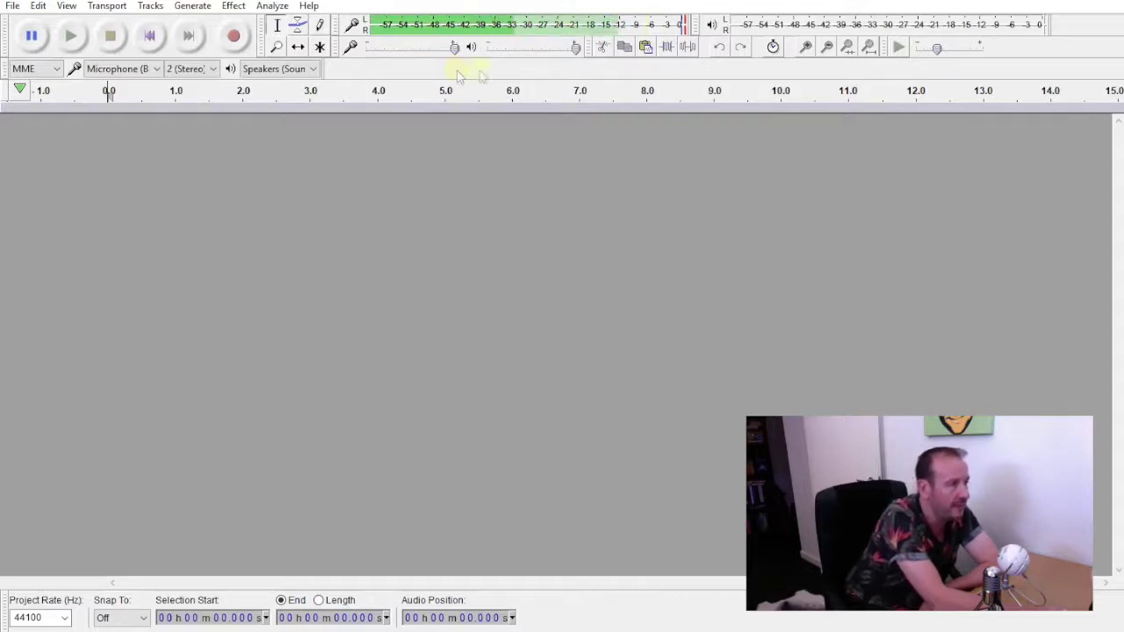
pyautogui.click(529, 28)
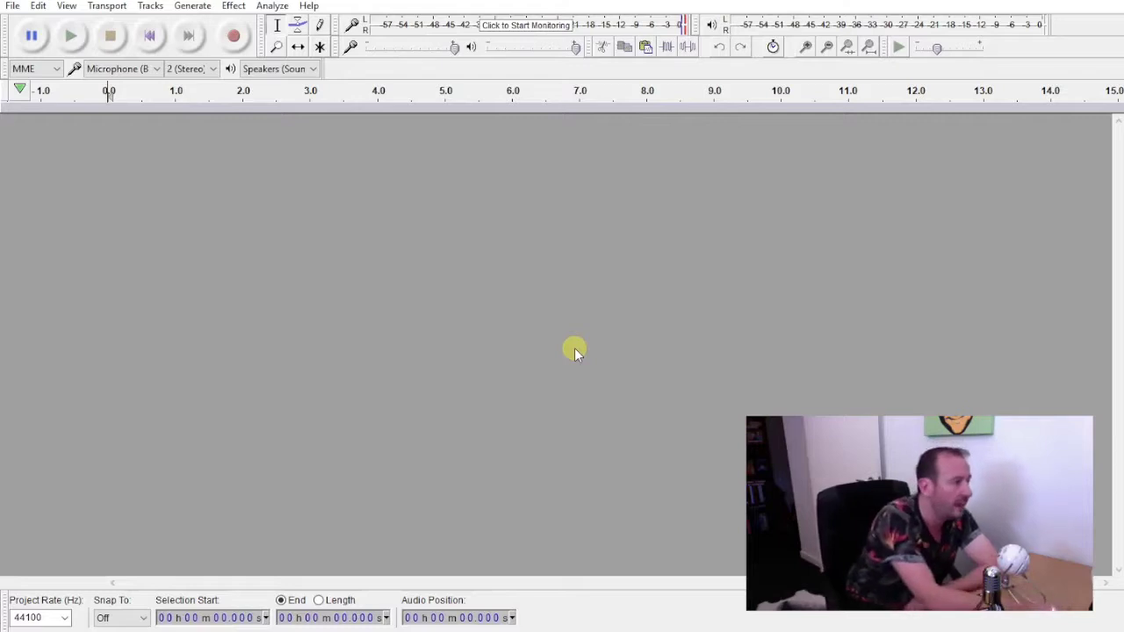
pyautogui.click(233, 7)
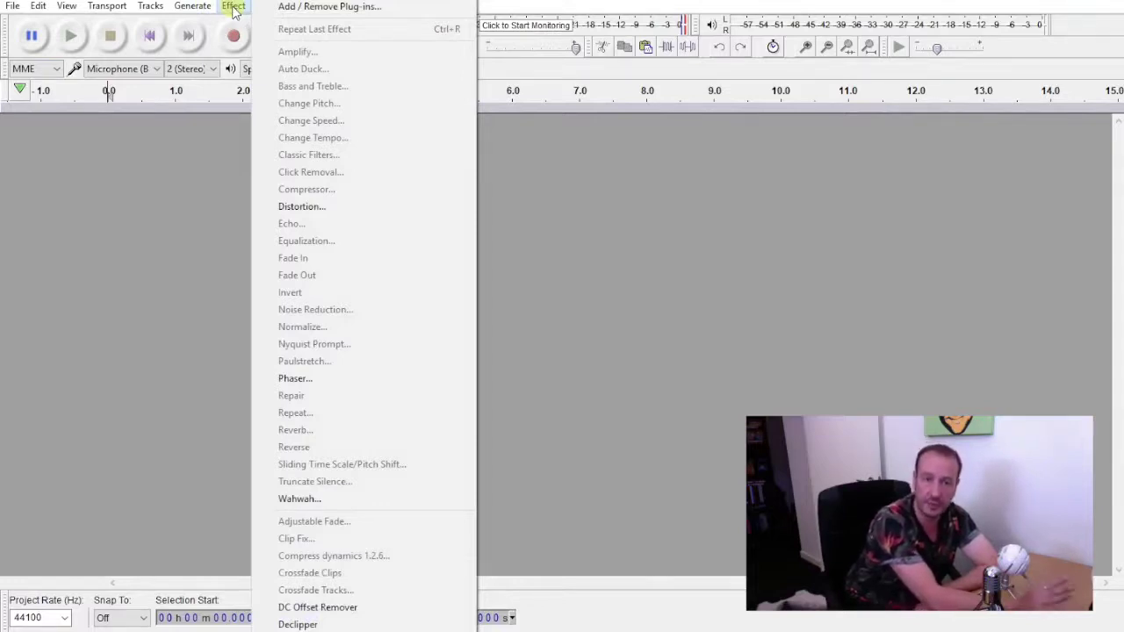
pyautogui.click(765, 202)
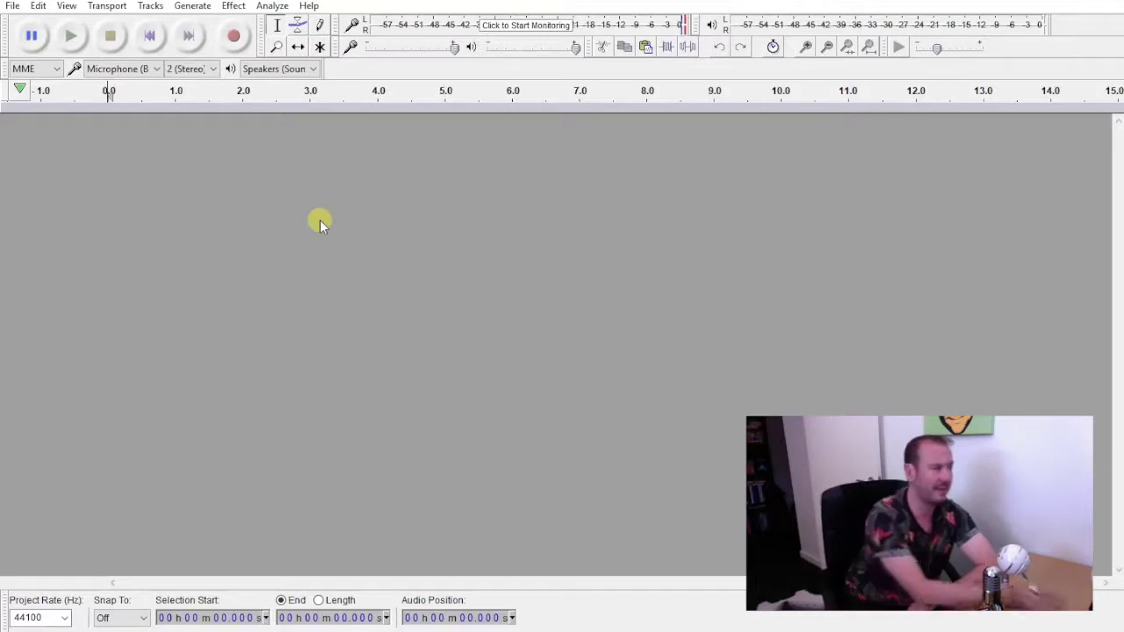
pyautogui.click(151, 70)
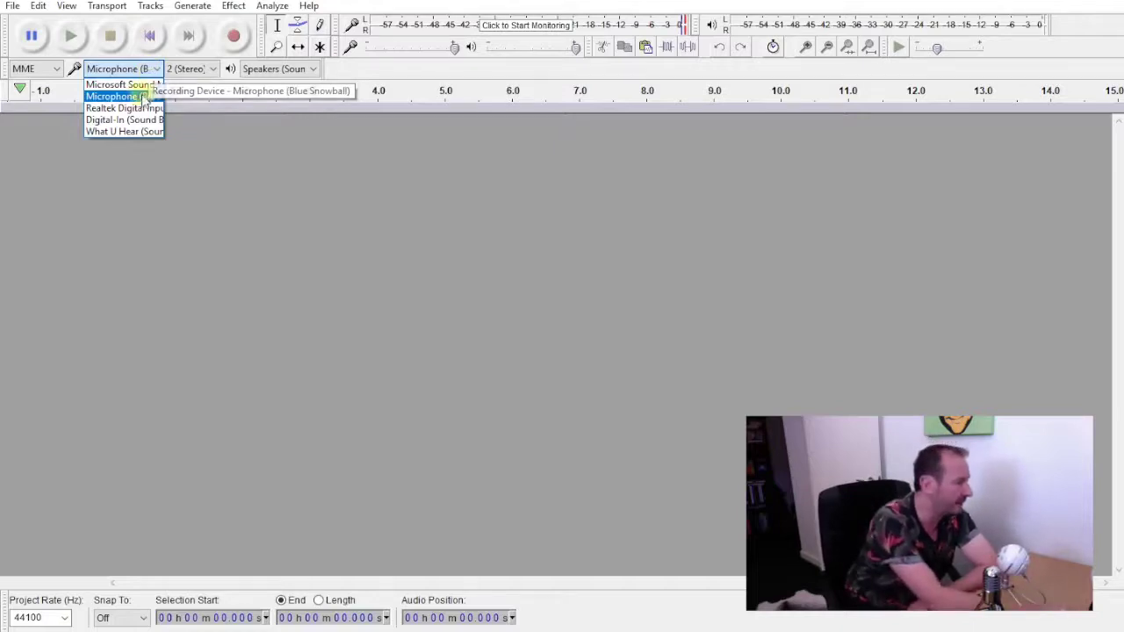
# With Blue Snowball still selected, monitor the input level, then drop the recording volume to 0.54.
pyautogui.click(141, 97)
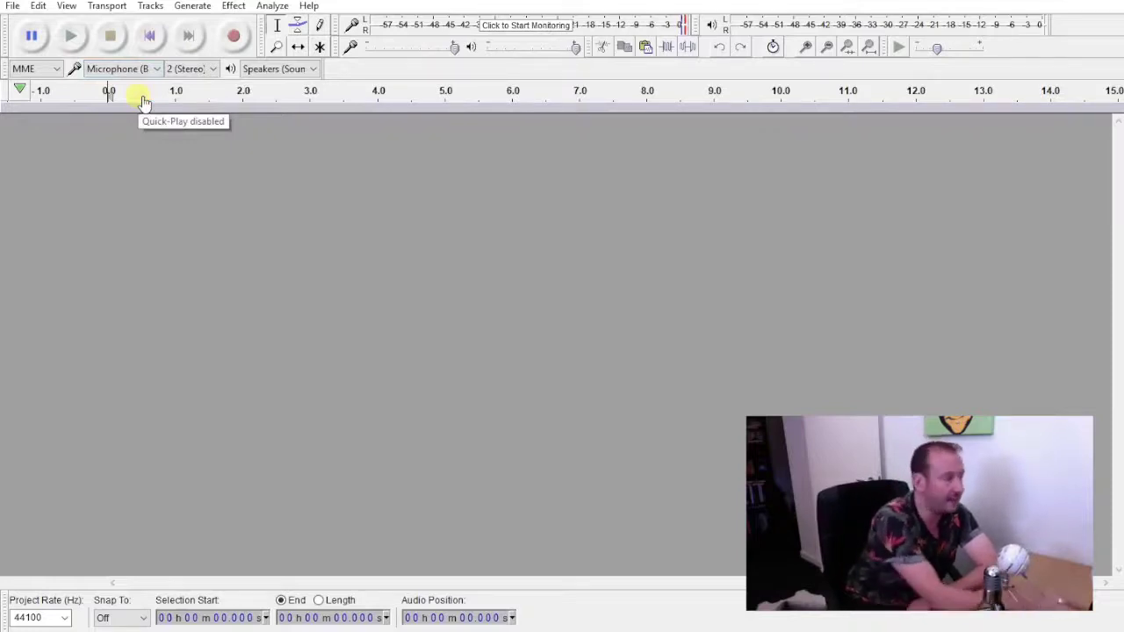
pyautogui.click(519, 27)
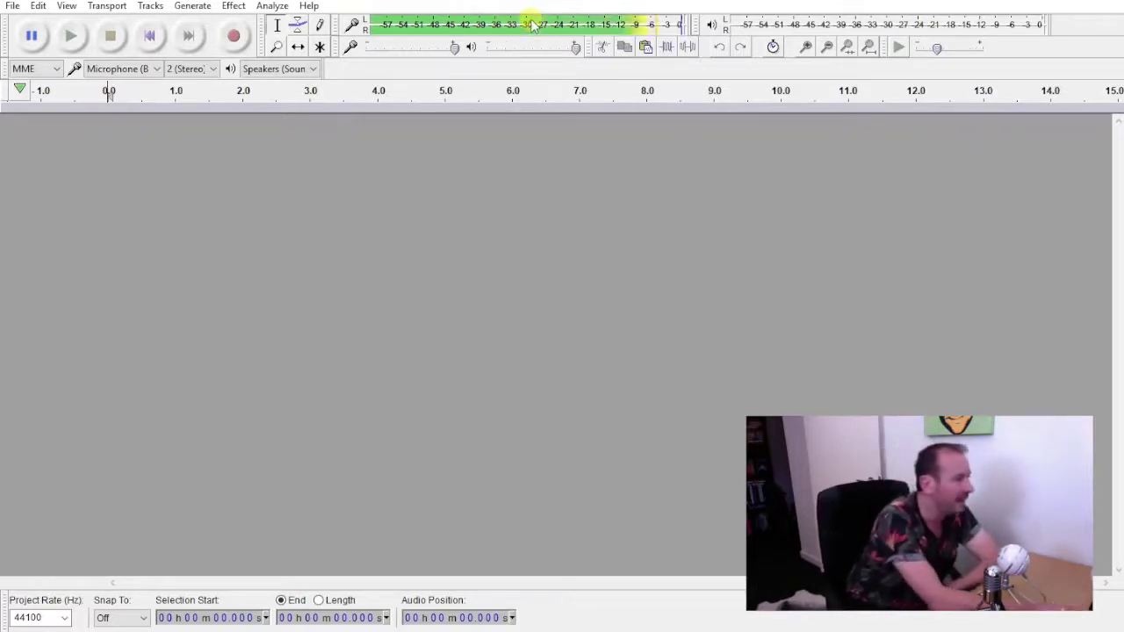
pyautogui.click(532, 24)
pyautogui.moveTo(455, 51)
pyautogui.mouseDown()
pyautogui.moveTo(395, 49)
pyautogui.moveTo(458, 52)
pyautogui.mouseUp()
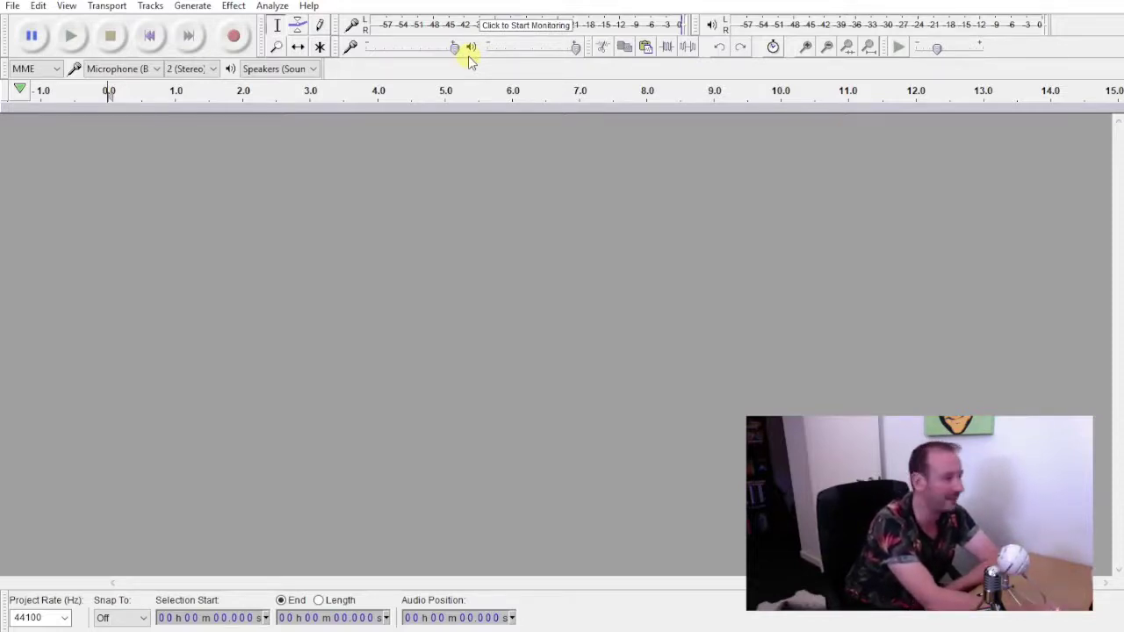
# Record roughly 15 seconds of speech into a new stereo track, then play it back from the start.
pyautogui.click(235, 37)
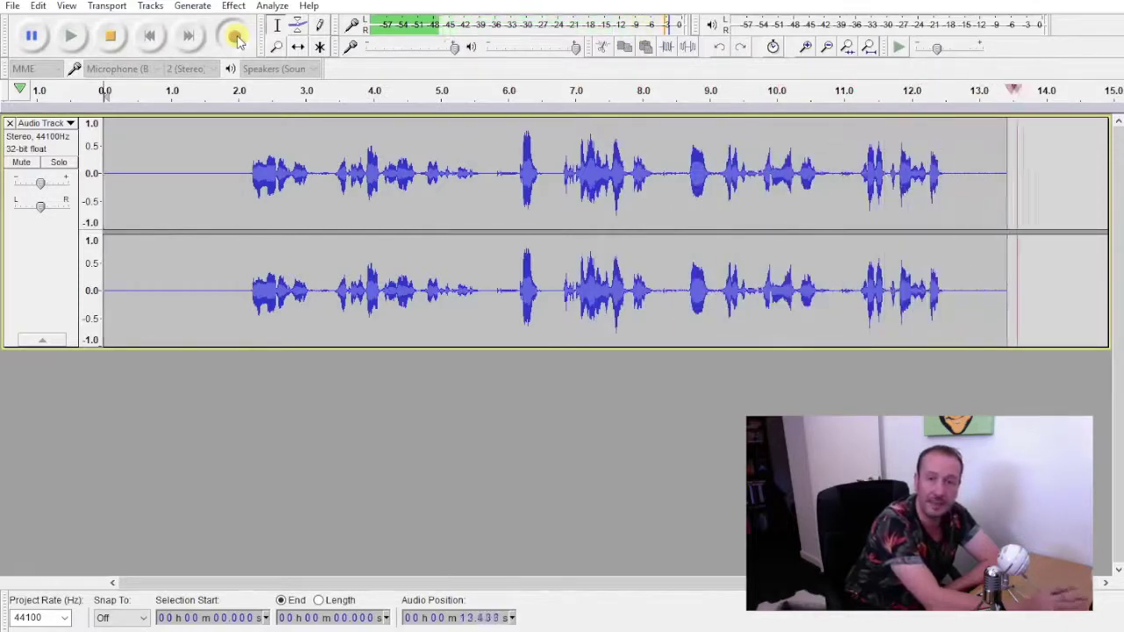
pyautogui.click(119, 35)
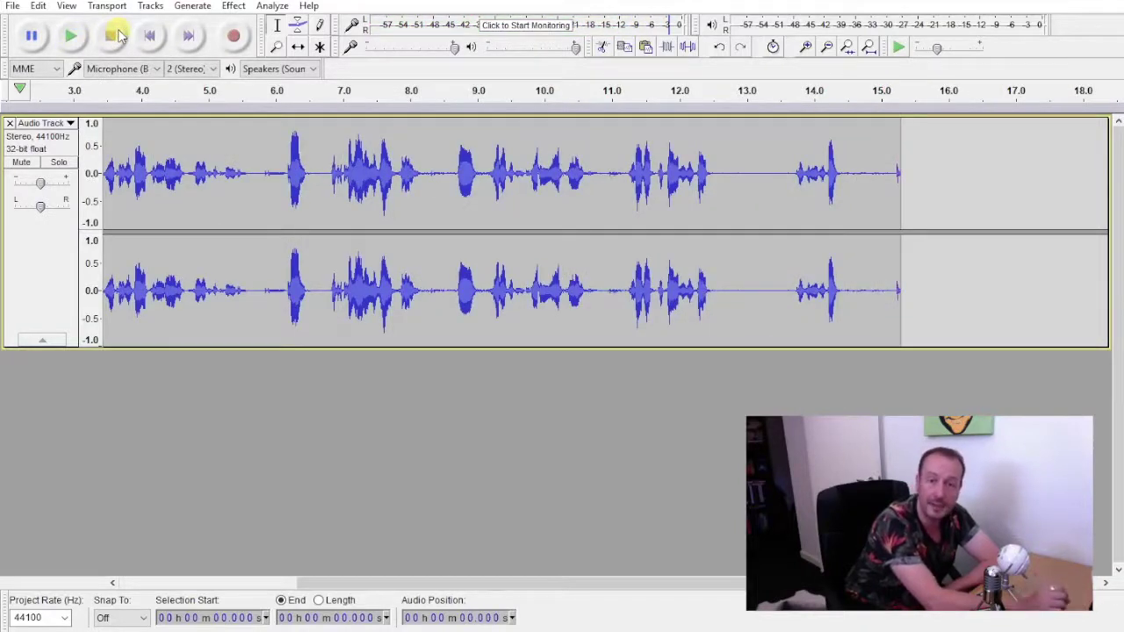
pyautogui.click(71, 33)
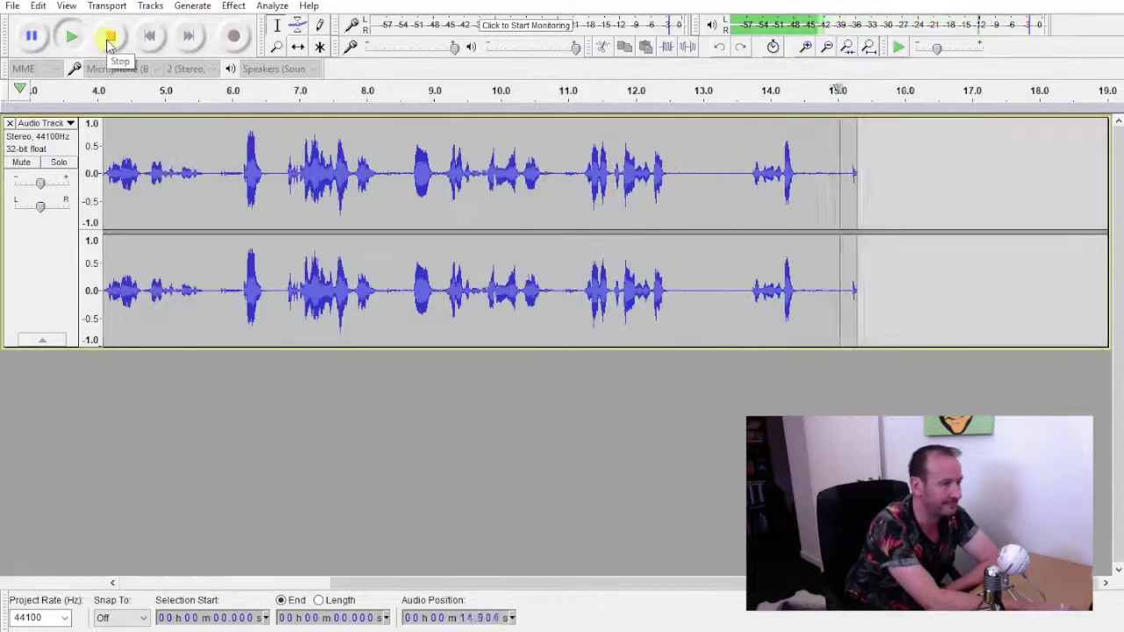
pyautogui.click(108, 43)
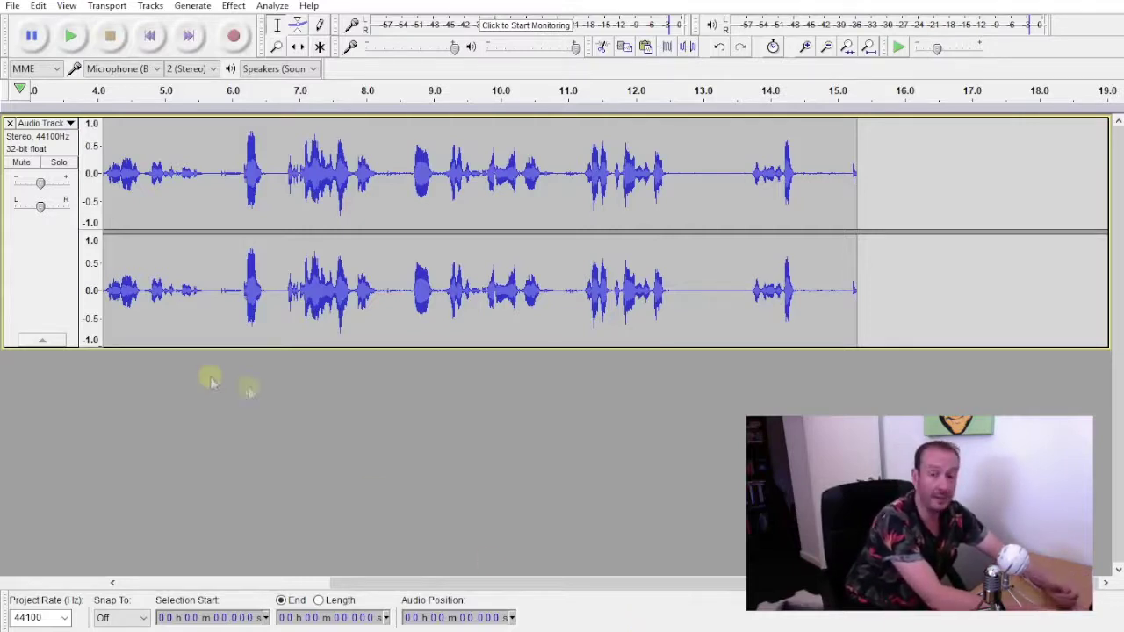
# Export the audio as MP3 with quality set to 320 kbps constant bit rate.
pyautogui.click(13, 8)
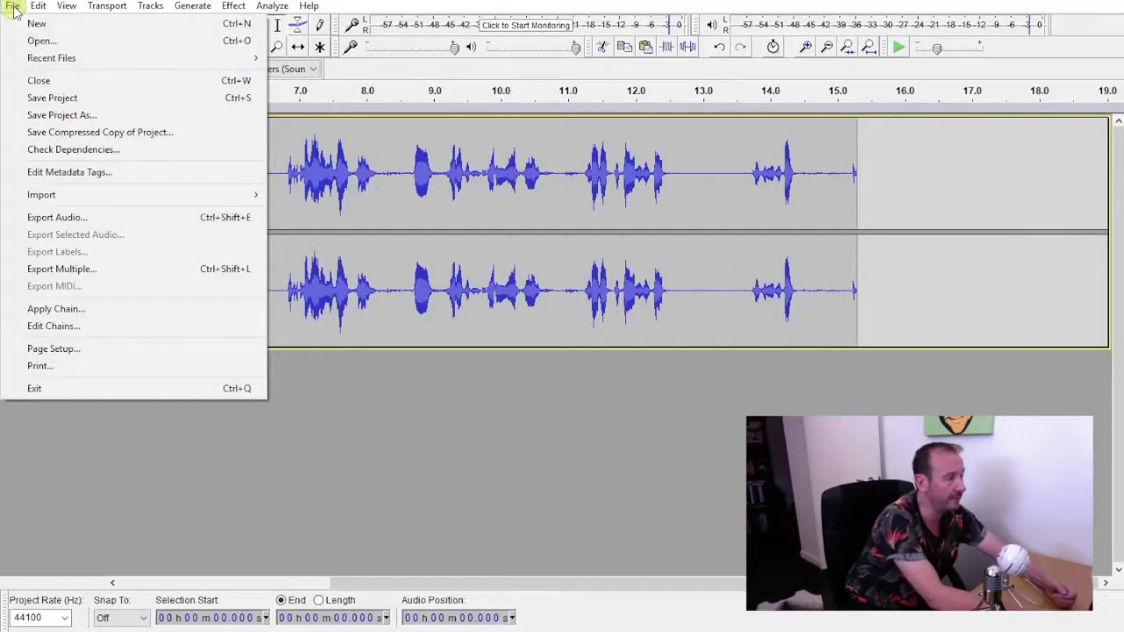
pyautogui.click(90, 221)
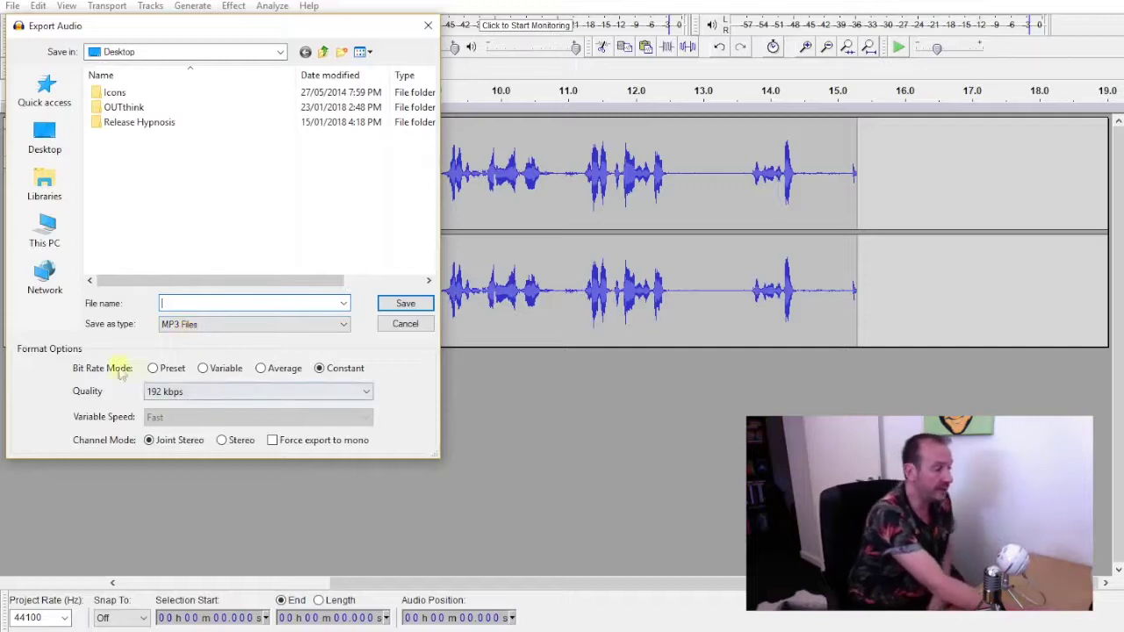
pyautogui.click(306, 390)
pyautogui.click(268, 406)
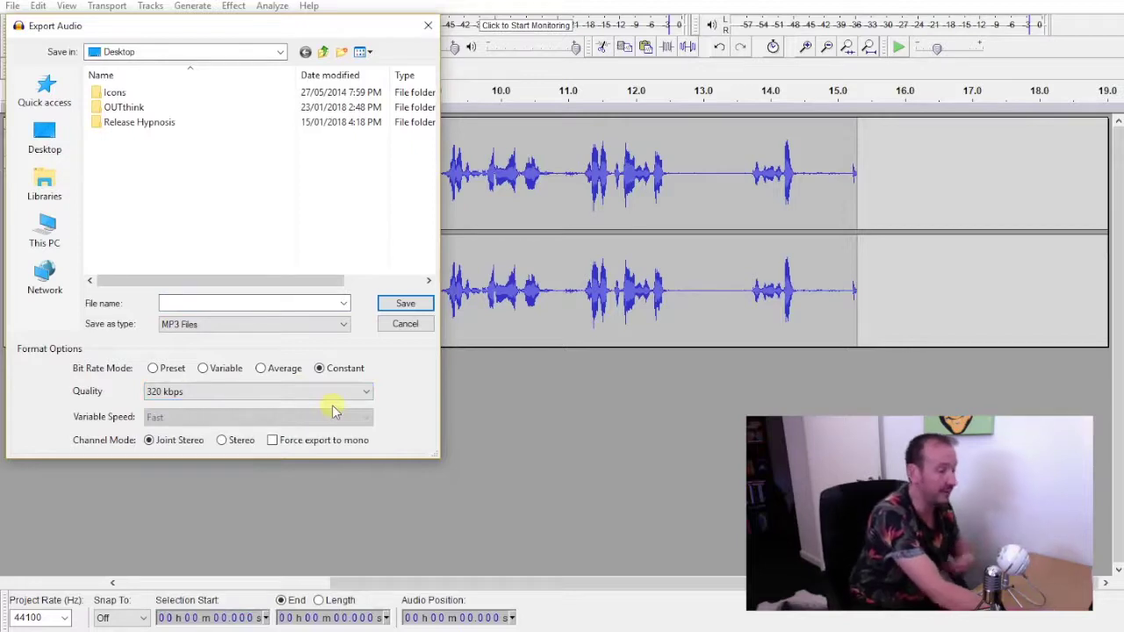
# Save the export as 'test' on the Desktop and begin filling the Artist Name tag.
pyautogui.click(208, 305)
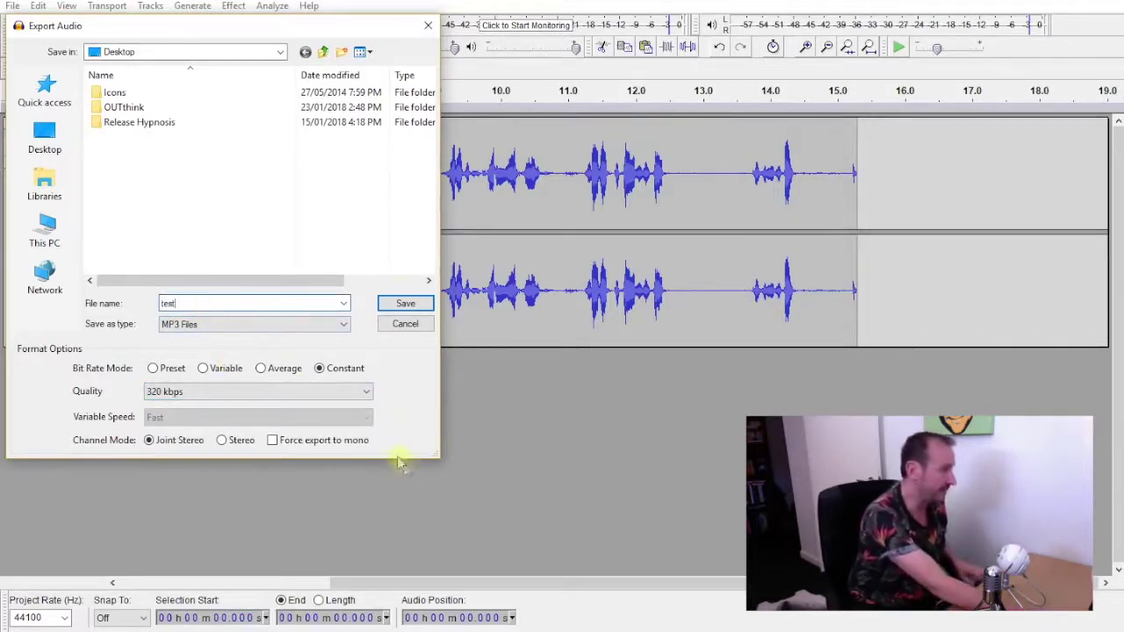
pyautogui.click(399, 304)
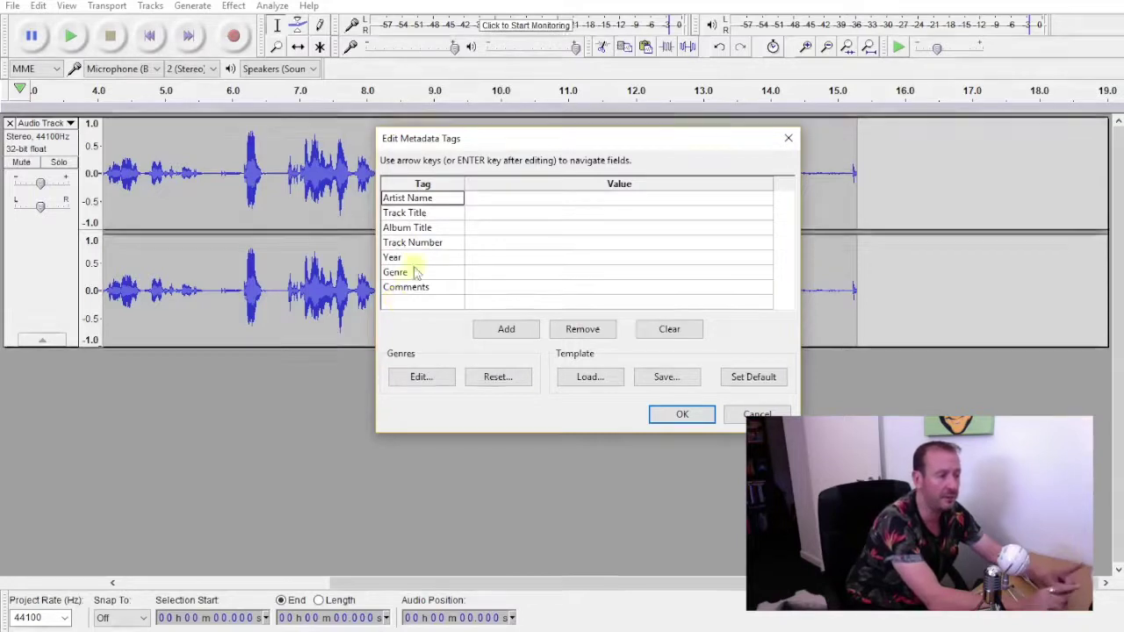
pyautogui.click(479, 200)
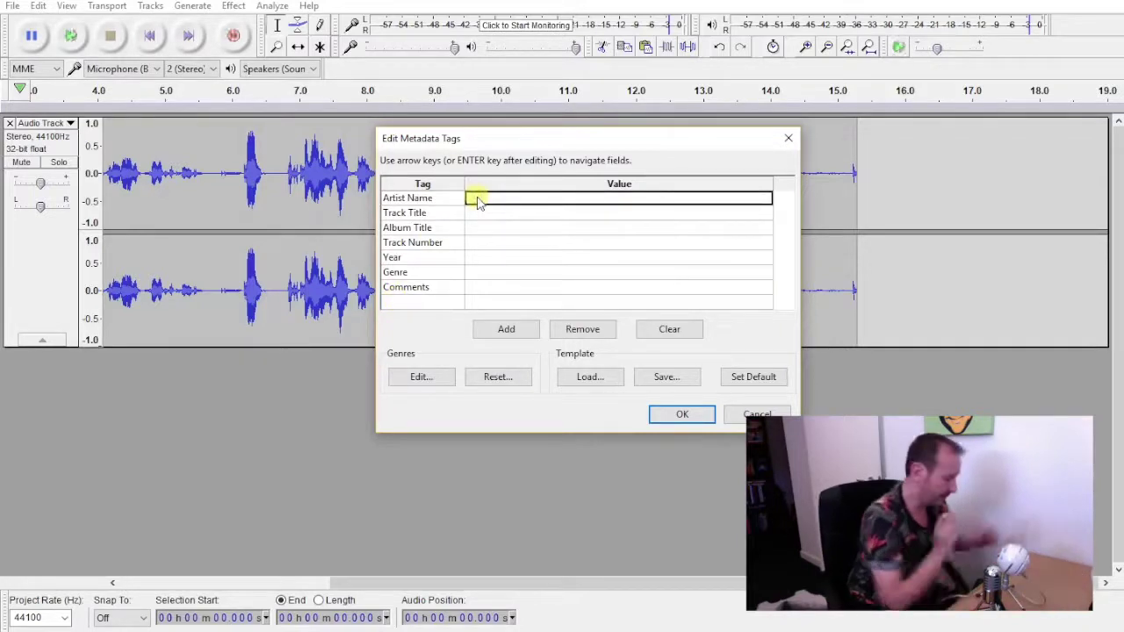
# Tag the MP3 with the artist name, title Test, year 2018 and genre Hypnotherapy, then apply.
pyautogui.write('Release Hypnosis')
pyautogui.press('Return')
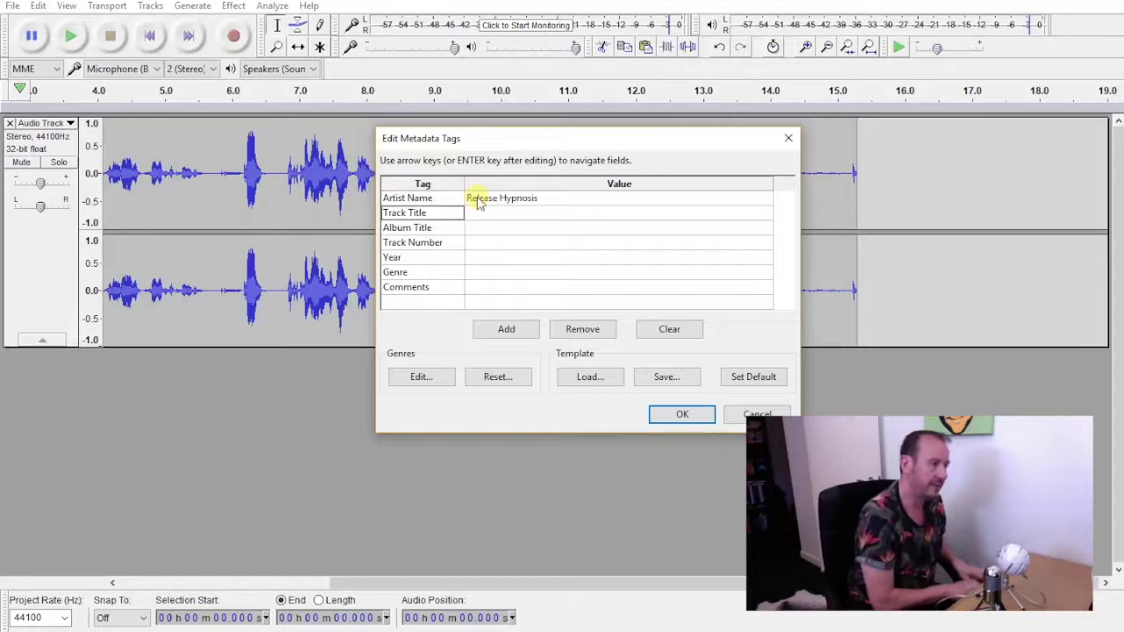
pyautogui.write('Test')
pyautogui.press('Return')
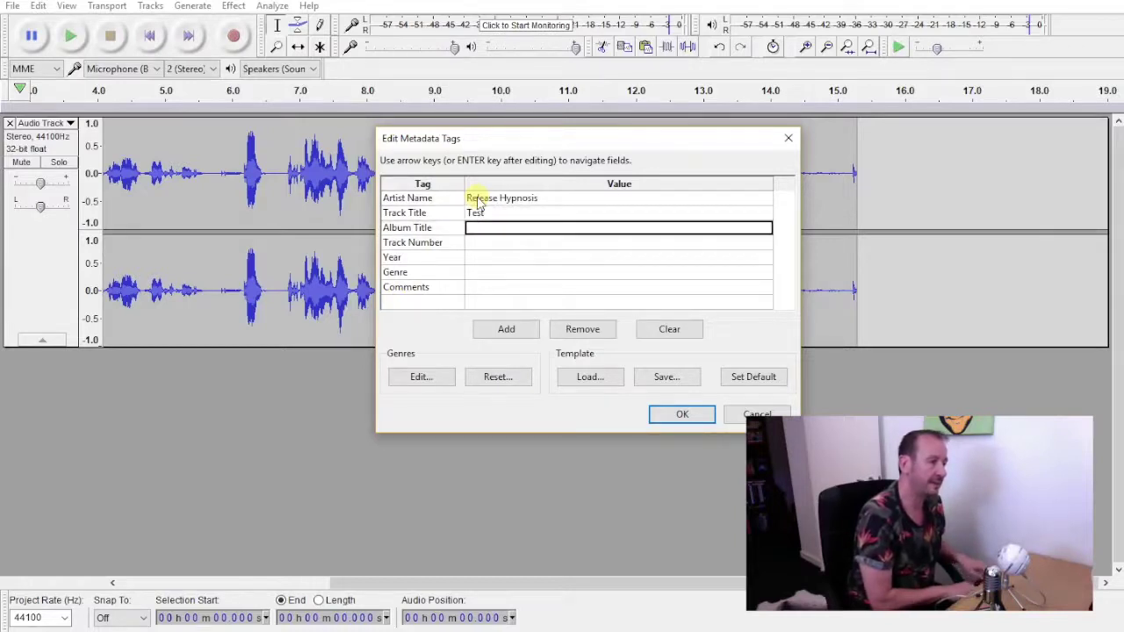
pyautogui.click(508, 257)
pyautogui.write('2018')
pyautogui.press('Return')
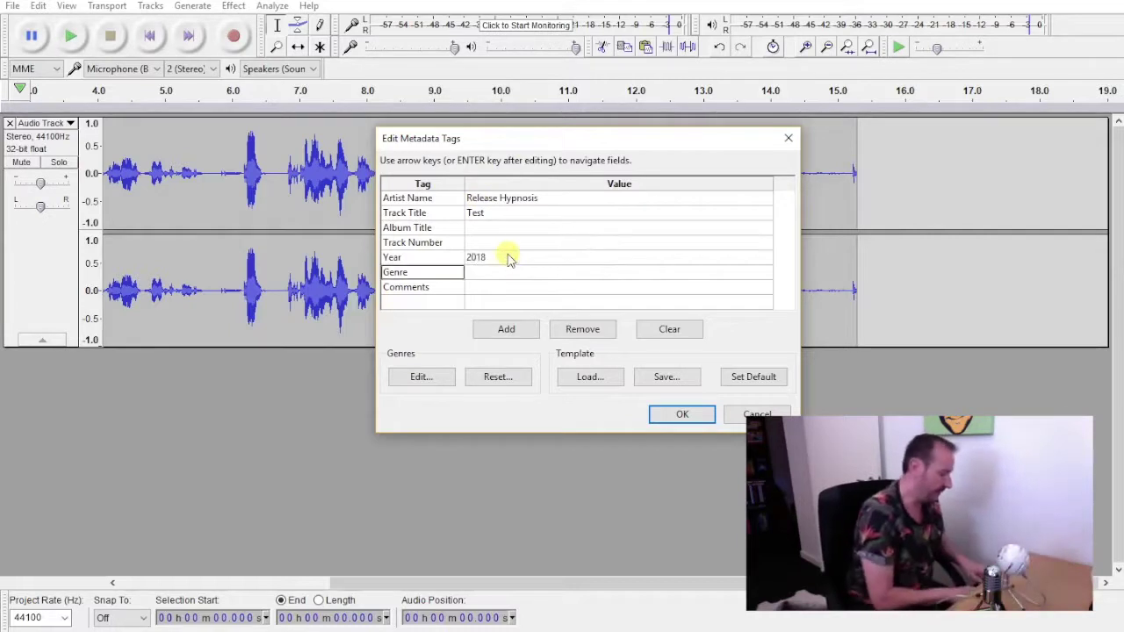
pyautogui.write('Hypnotherapy')
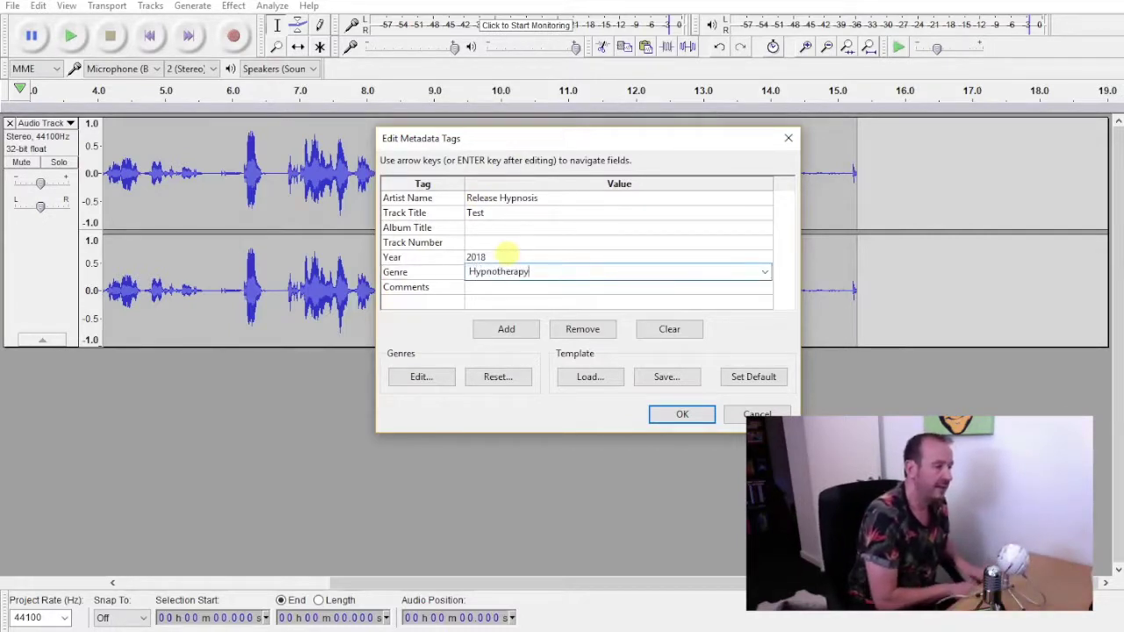
pyautogui.click(673, 414)
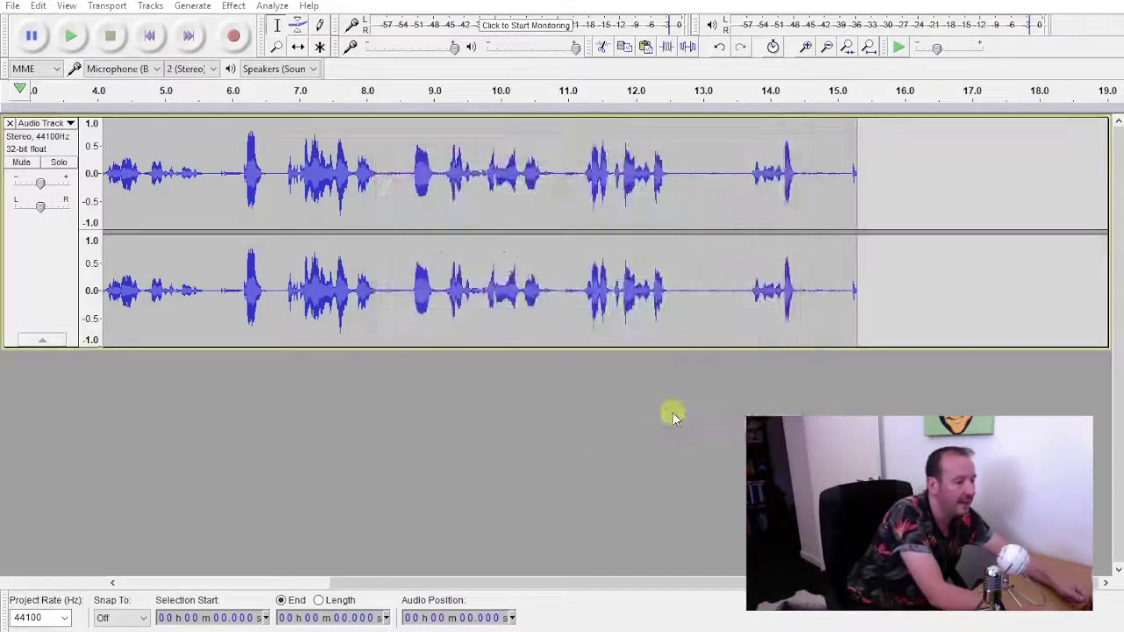